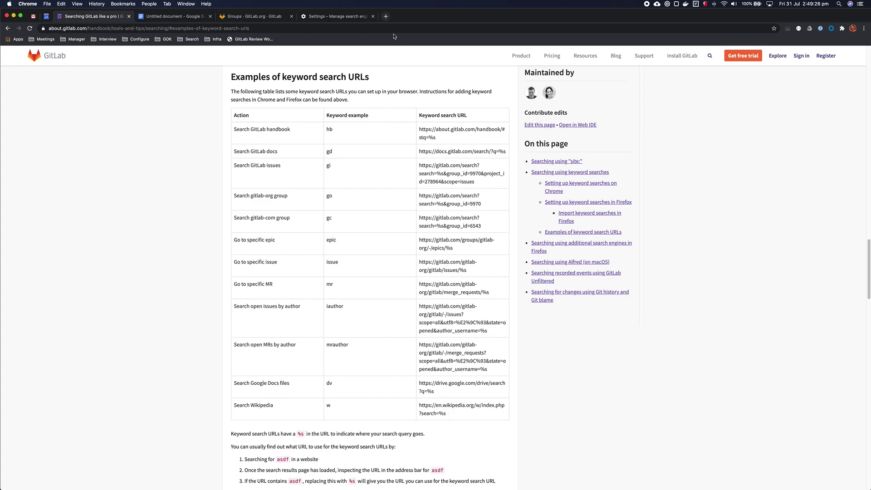
Copy the gi row's GitLab issues search URL from the handbook table and open a new tab
{"action": "left_click", "coordinate": [253, 20]}
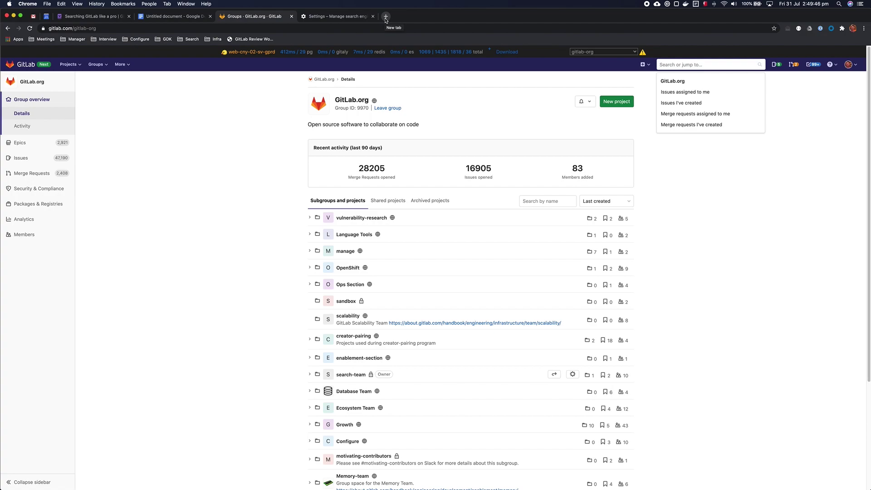
{"action": "left_click", "coordinate": [100, 19]}
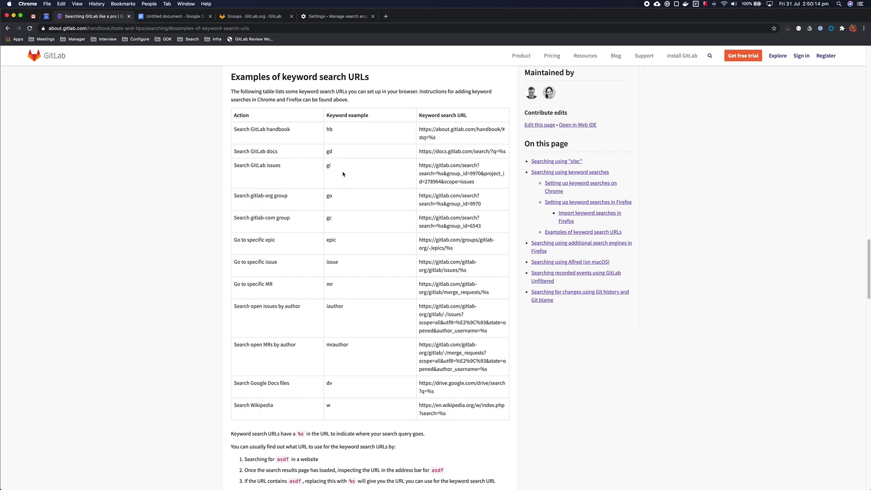
{"action": "left_click", "coordinate": [259, 18]}
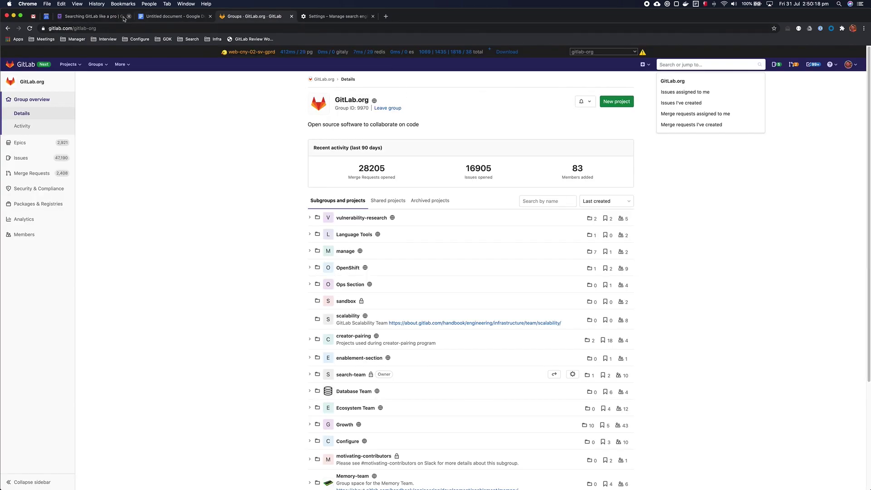
{"action": "left_click", "coordinate": [98, 17]}
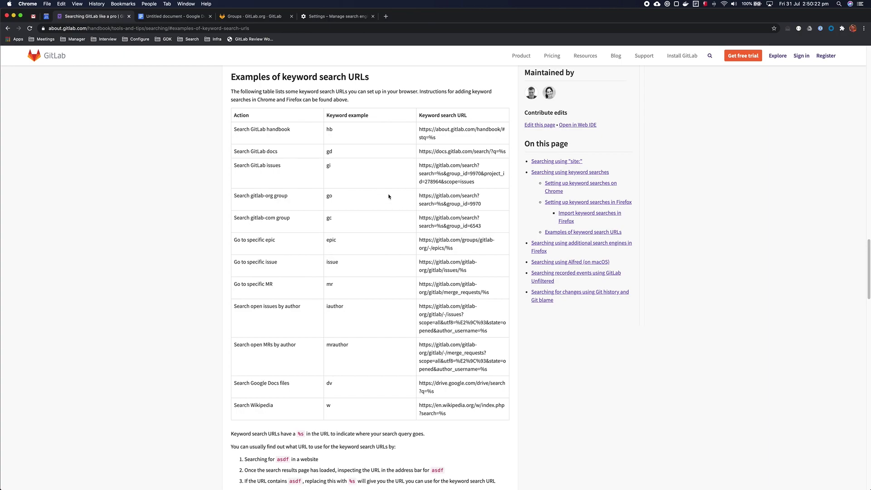
{"action": "left_click_drag", "start_coordinate": [483, 185], "coordinate": [418, 164]}
{"action": "key", "text": "super+c"}
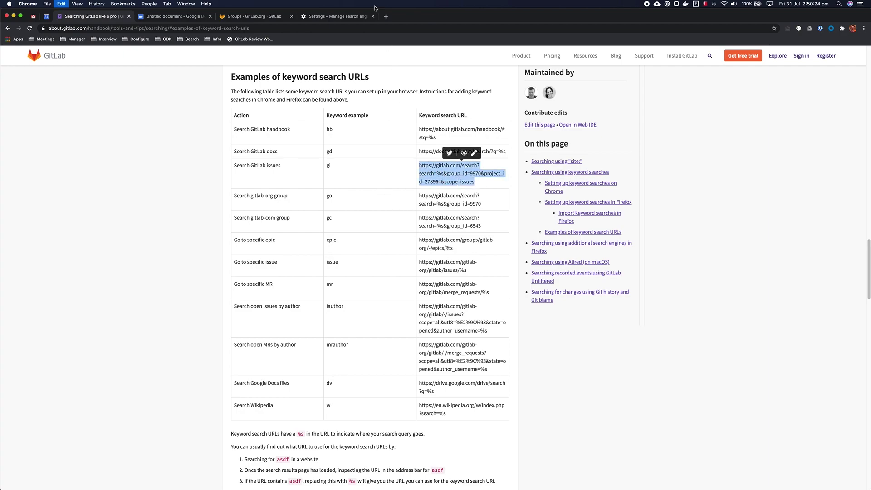
{"action": "left_click", "coordinate": [372, 16]}
{"action": "key", "text": "super+t"}
Add a search engine 'GitLab Issues' with keyword gi and the pasted GitLab issues search URL
{"action": "right_click", "coordinate": [304, 28]}
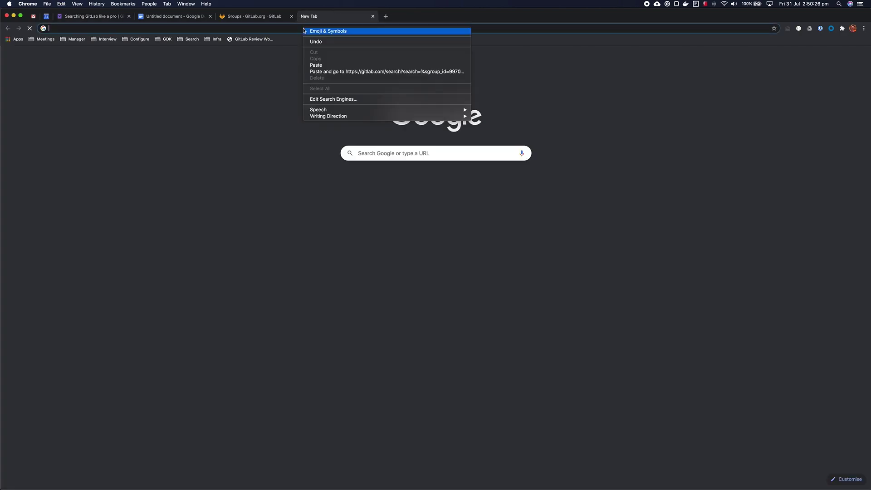
{"action": "left_click", "coordinate": [338, 99]}
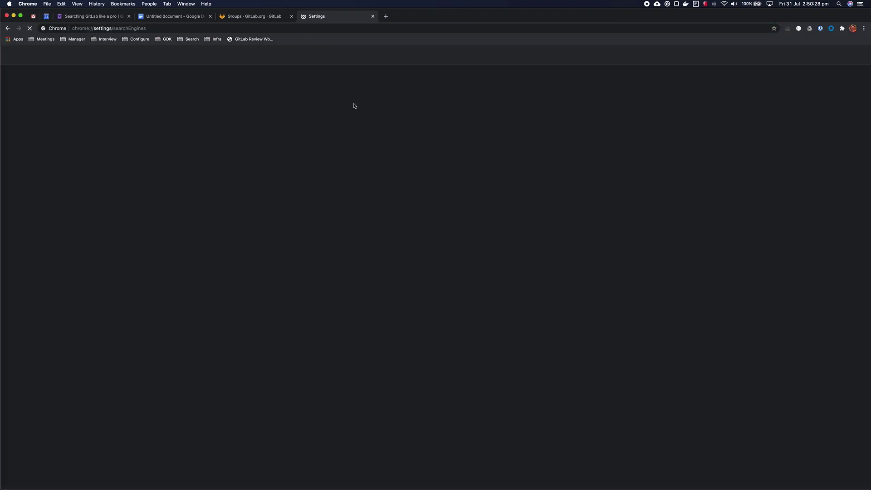
{"action": "left_click", "coordinate": [534, 204]}
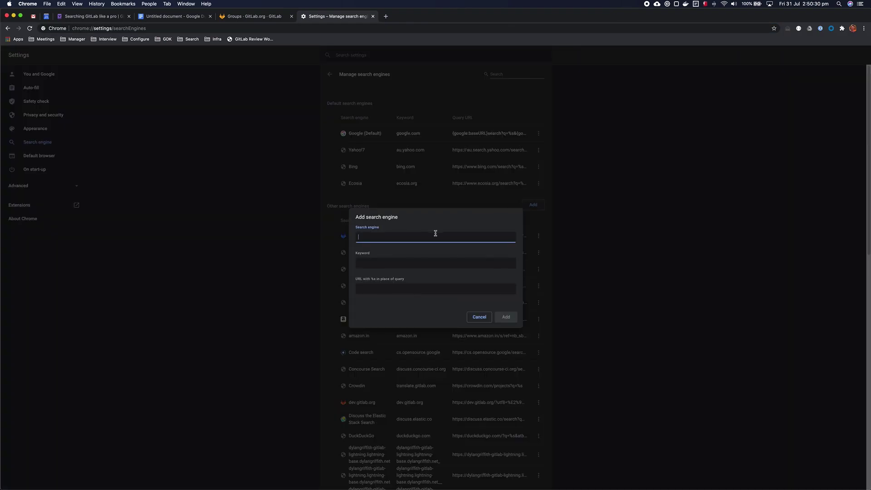
{"action": "type", "text": "GitLab Issues"}
{"action": "key", "text": "Tab"}
{"action": "type", "text": "git"}
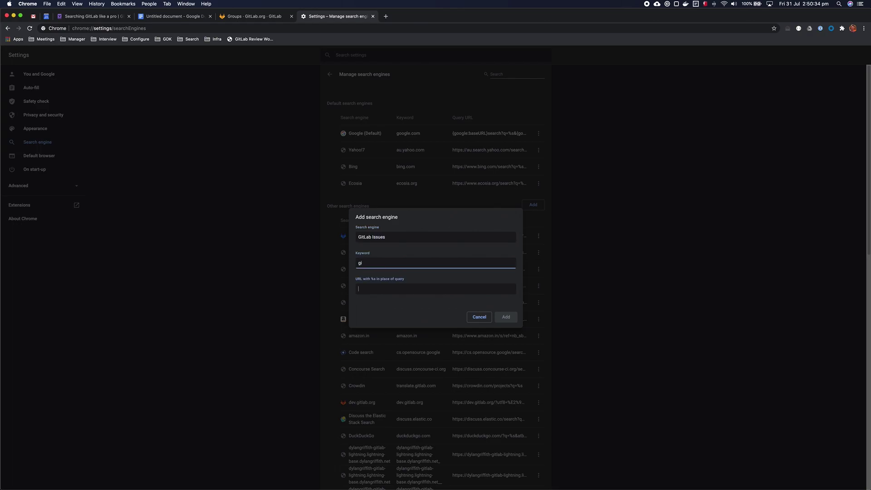
{"action": "key", "text": "super+v"}
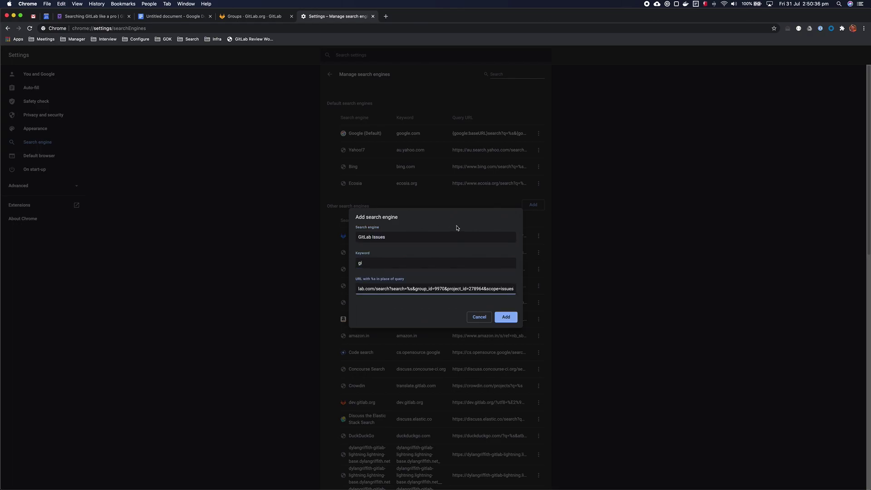
{"action": "left_click_drag", "start_coordinate": [485, 289], "coordinate": [337, 294]}
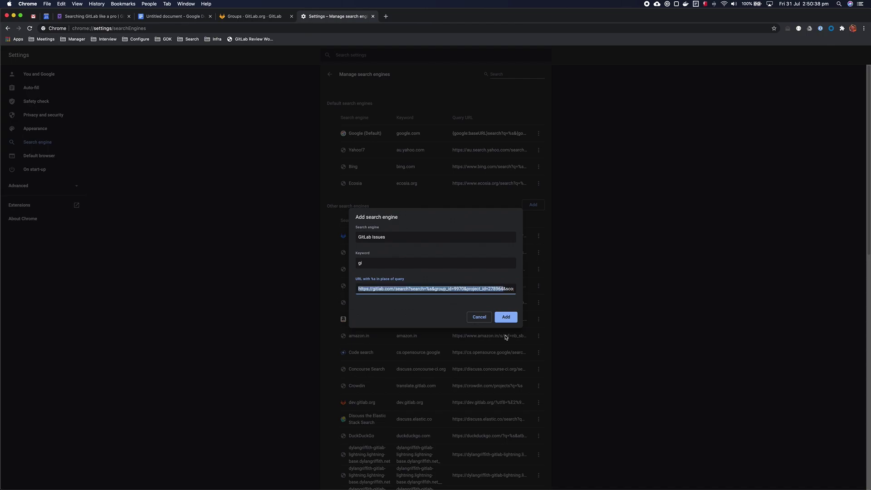
{"action": "left_click", "coordinate": [506, 317]}
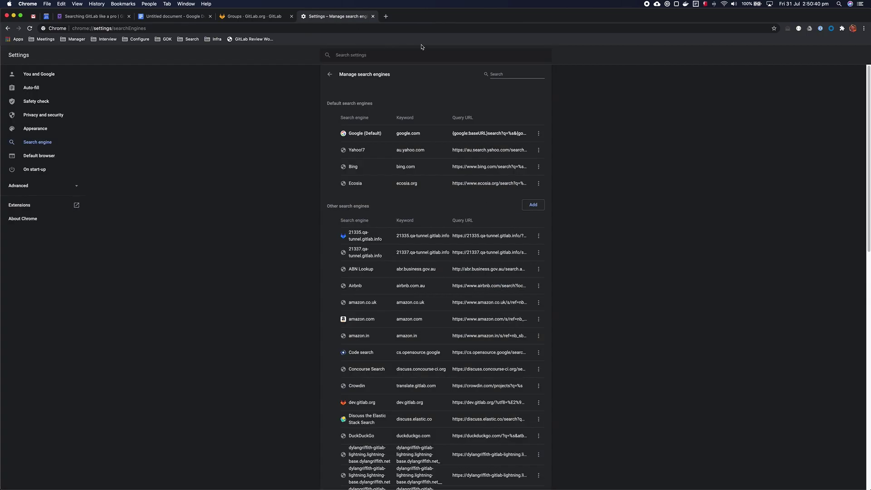
{"action": "key", "text": "super+t"}
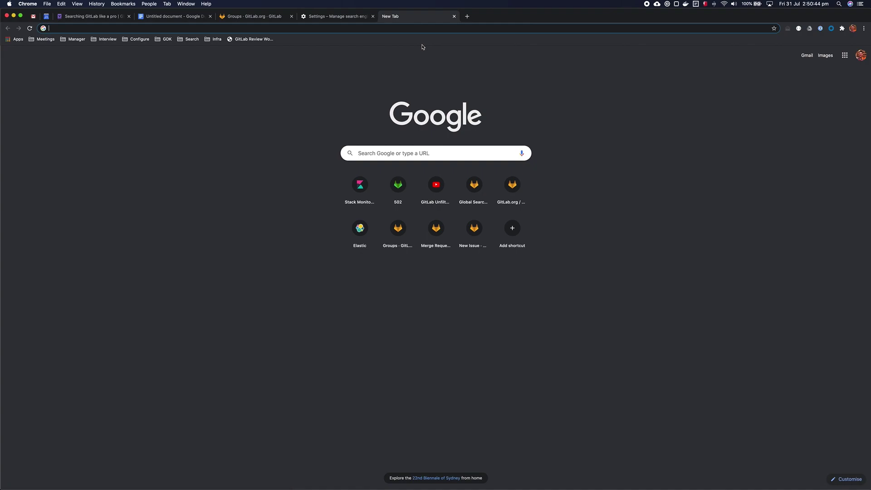
Search GitLab issues for 'auto devops mobile' with the gi keyword from the address bar
{"action": "type", "text": "gi"}
{"action": "key", "text": "Tab"}
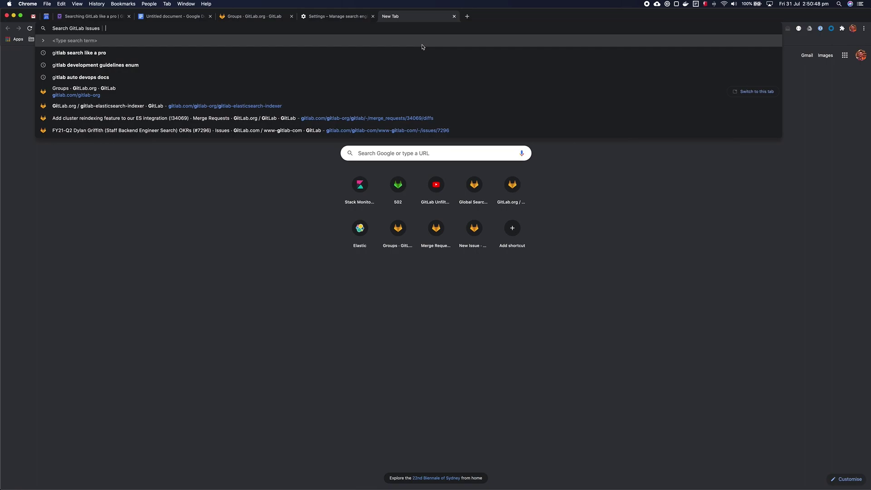
{"action": "type", "text": "a"}
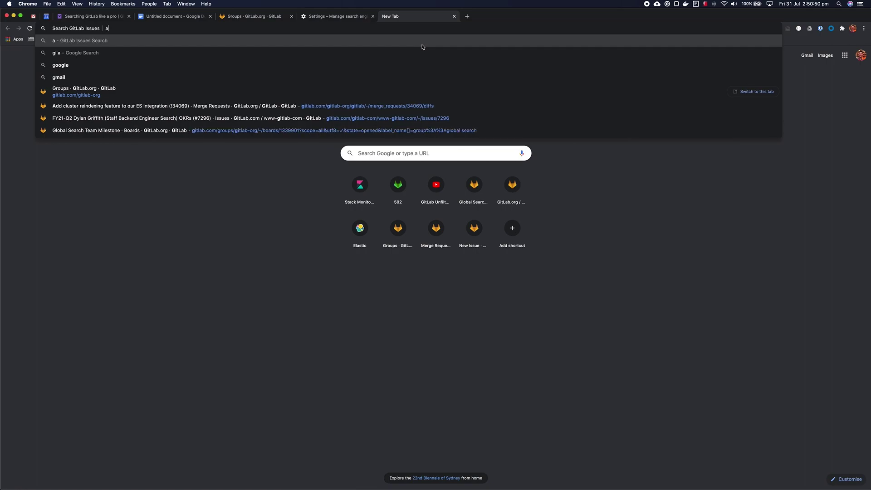
{"action": "type", "text": "uto devops mobile"}
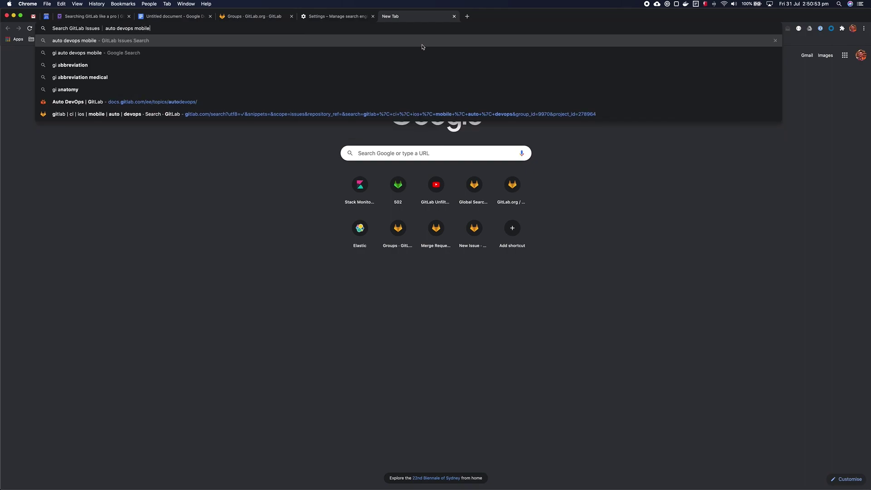
{"action": "key", "text": "Return"}
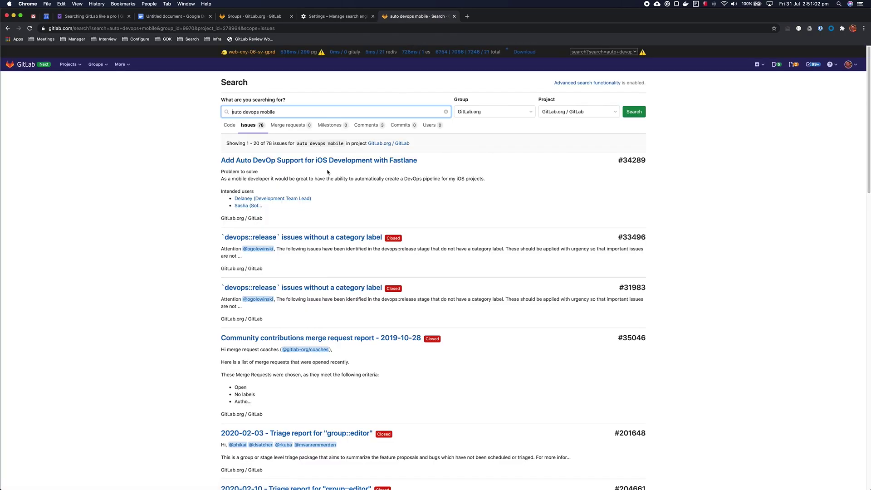
Open the first iOS Auto DevOps issue in a background tab and view its comment matches
{"action": "left_click", "coordinate": [329, 162], "text": "super"}
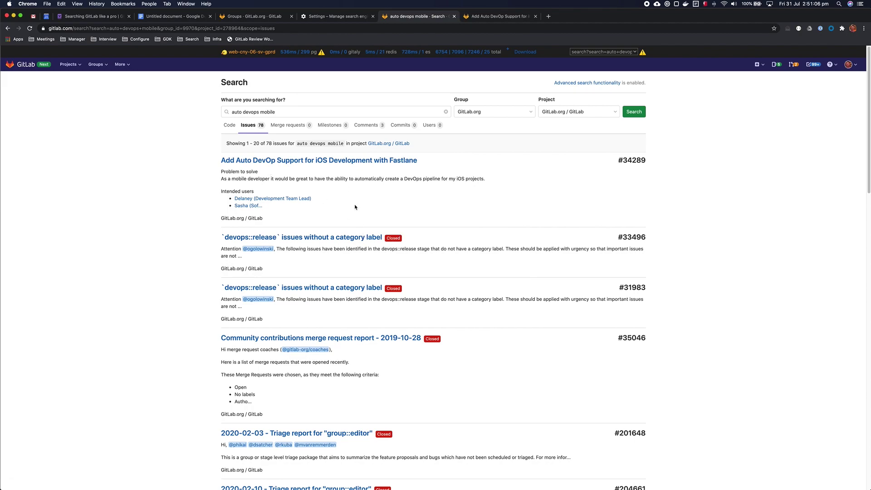
{"action": "left_click", "coordinate": [377, 132]}
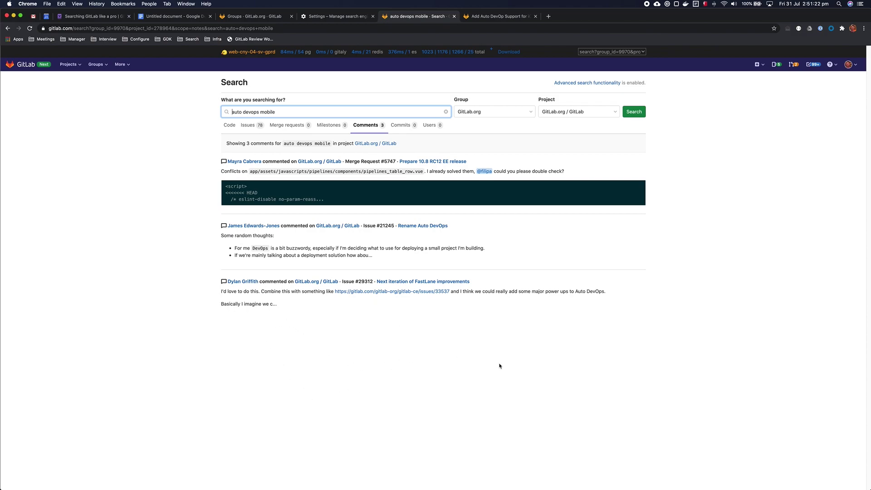
{"action": "triple_click", "coordinate": [486, 293]}
{"action": "left_click", "coordinate": [614, 315]}
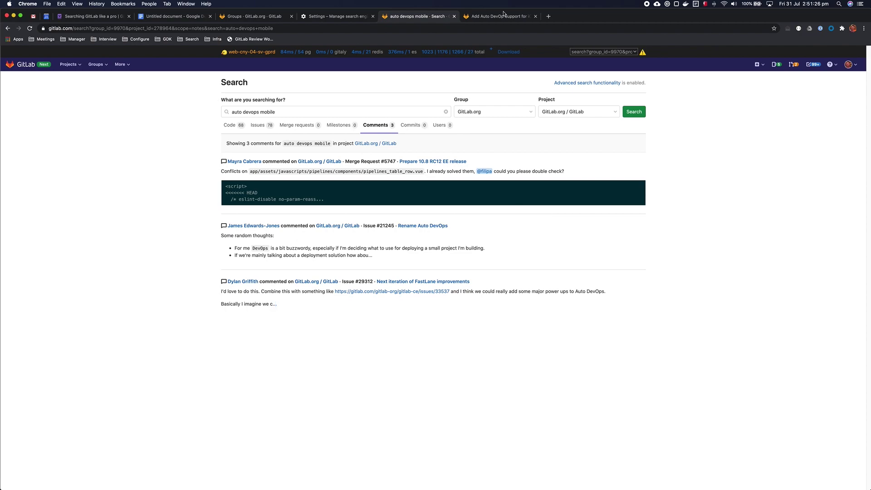
Close the Google Docs notes tab and find the gitlab-org group search row
{"action": "left_click", "coordinate": [168, 17]}
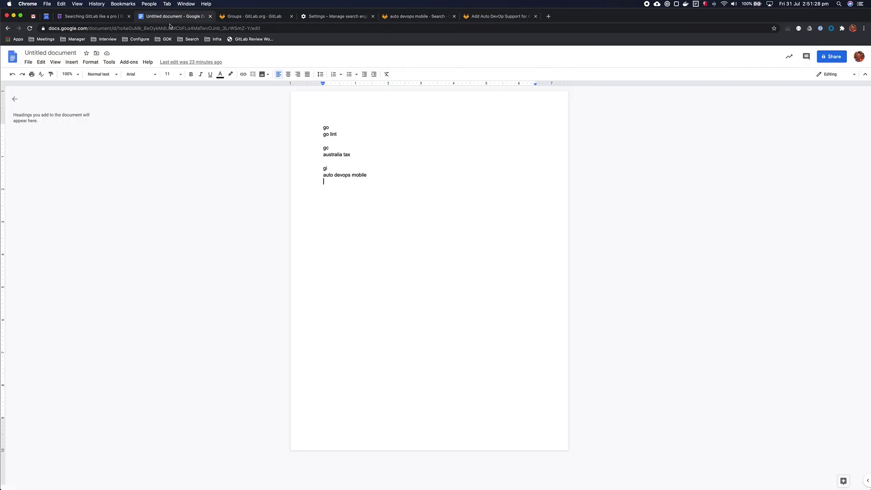
{"action": "left_click", "coordinate": [78, 19]}
{"action": "middle_click", "coordinate": [145, 18]}
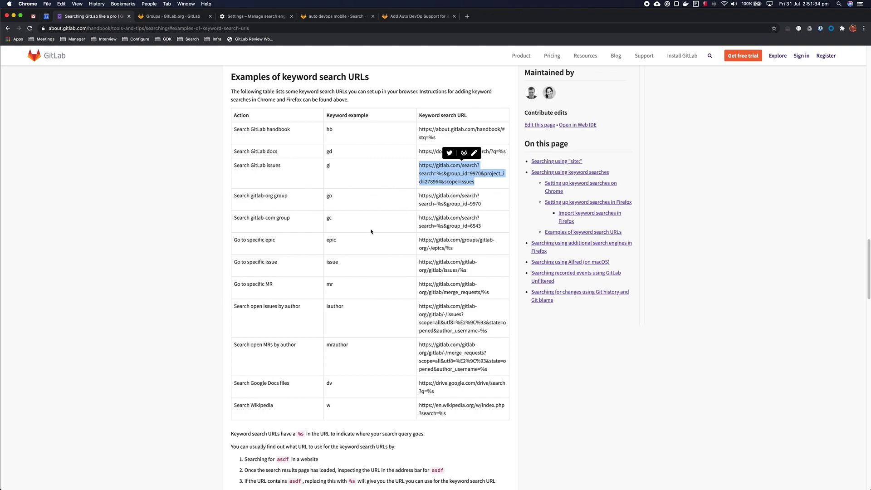
{"action": "left_click", "coordinate": [353, 223]}
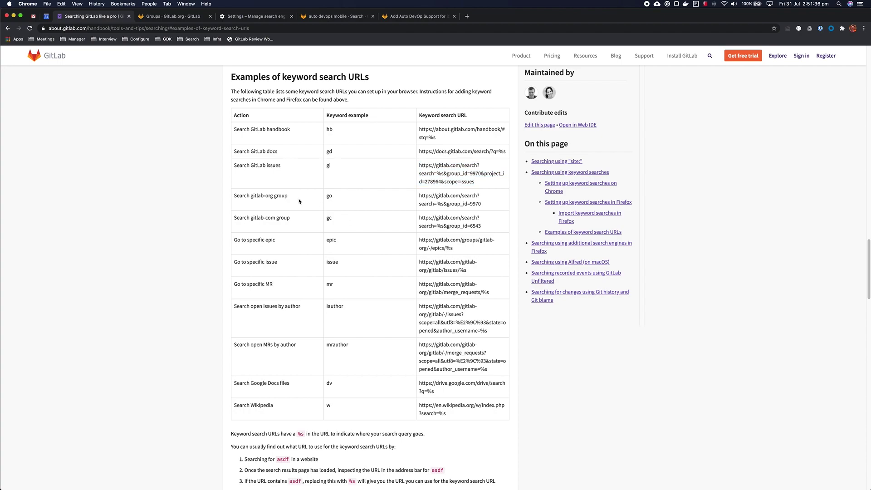
{"action": "left_click_drag", "start_coordinate": [307, 200], "coordinate": [244, 196]}
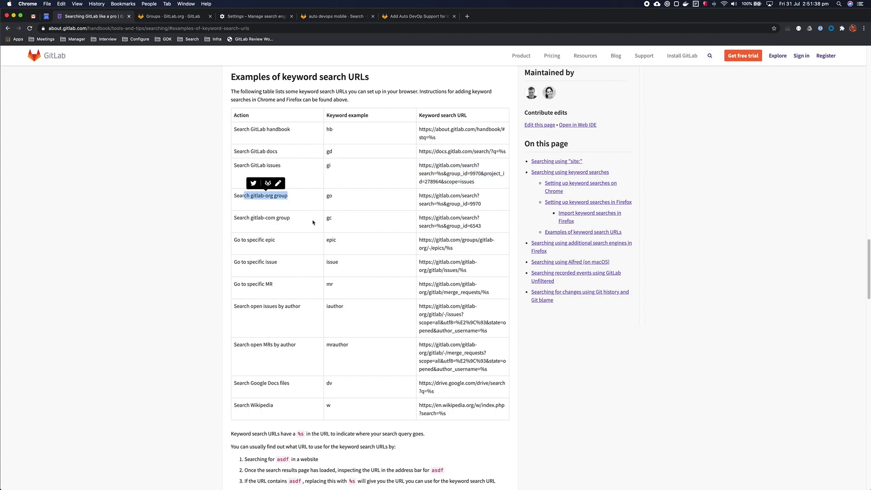
{"action": "left_click", "coordinate": [342, 220]}
Add a 'GitLab Org' search engine with keyword go and the gitlab-org group search URL
{"action": "left_click_drag", "start_coordinate": [419, 195], "coordinate": [481, 204]}
{"action": "key", "text": "super+c"}
{"action": "left_click", "coordinate": [255, 17]}
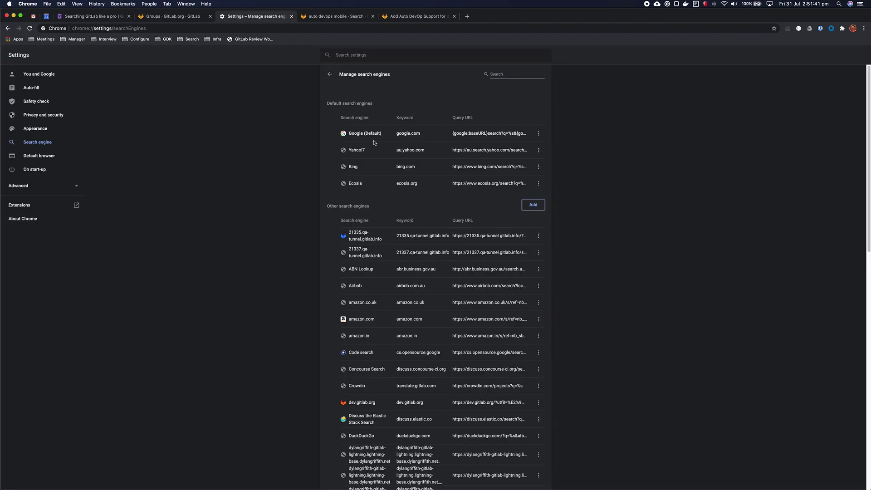
{"action": "left_click", "coordinate": [534, 205]}
{"action": "type", "text": "GitL"}
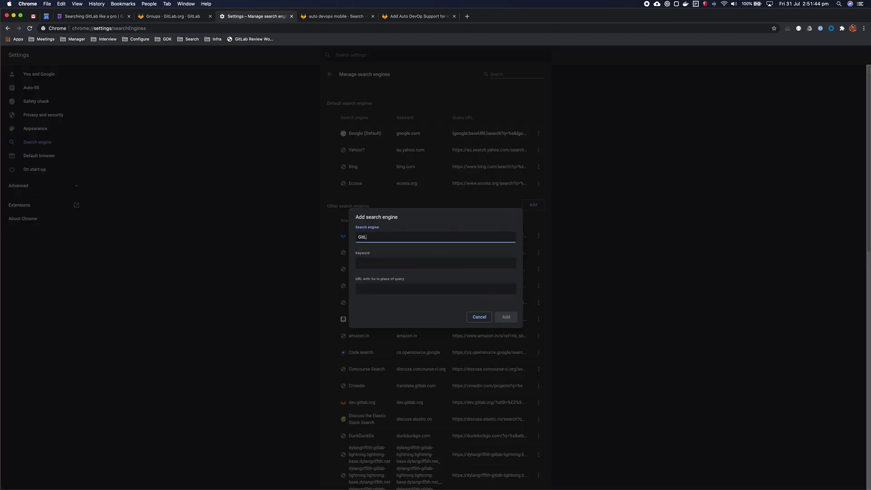
{"action": "type", "text": "ab Org"}
{"action": "key", "text": "Tab"}
{"action": "type", "text": "go"}
{"action": "key", "text": "Tab"}
{"action": "key", "text": "super+v"}
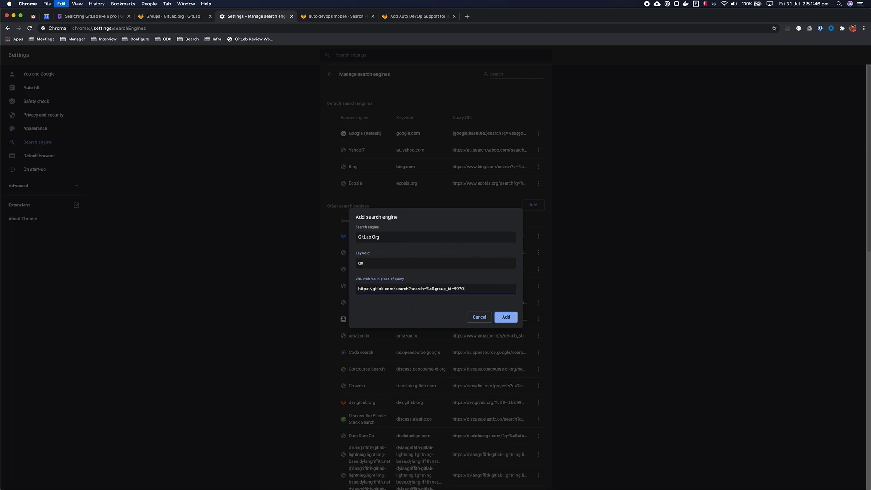
{"action": "left_click", "coordinate": [507, 317]}
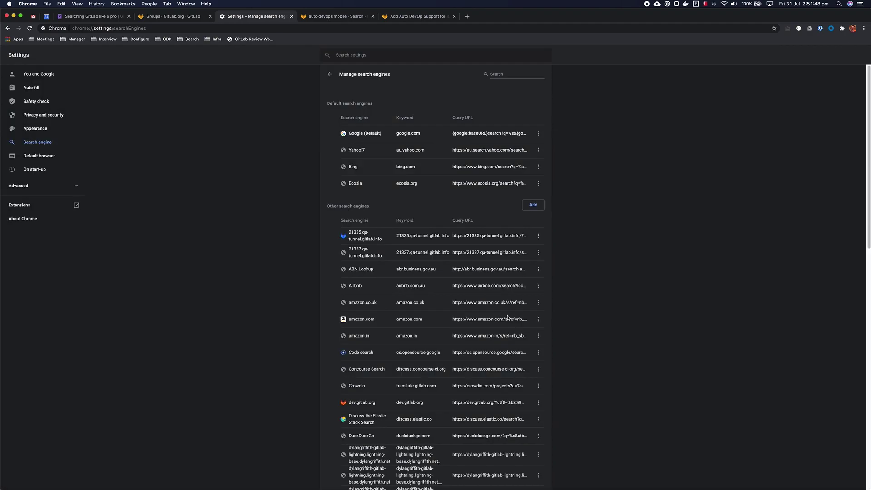
Copy the gc row's URL and enter a 'GitLab Com' engine with keyword gc and that URL
{"action": "left_click", "coordinate": [108, 19]}
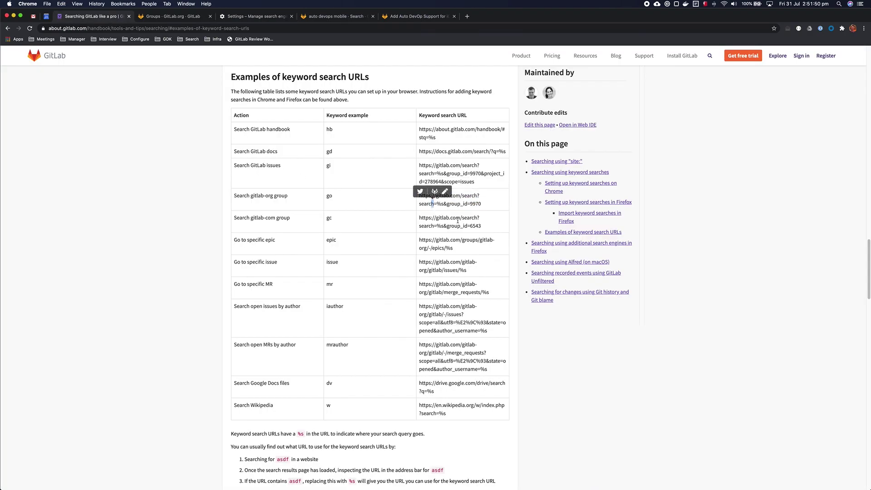
{"action": "left_click_drag", "start_coordinate": [482, 226], "coordinate": [417, 217]}
{"action": "key", "text": "super+c"}
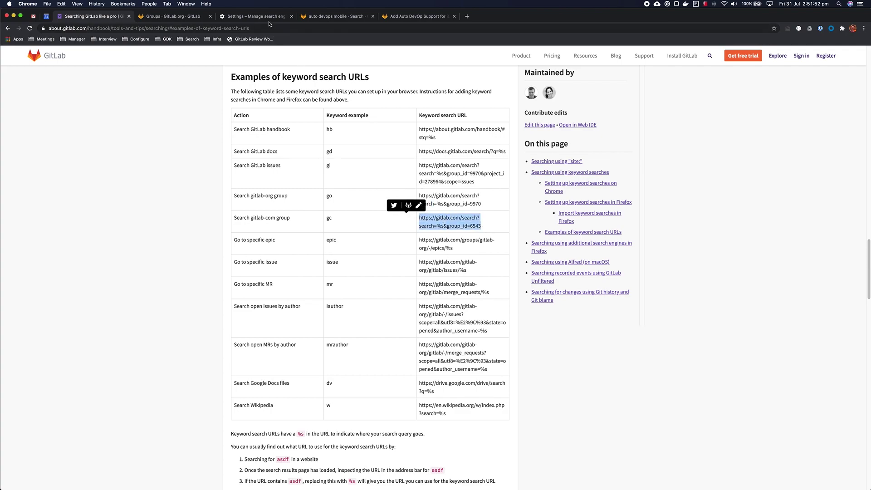
{"action": "left_click", "coordinate": [270, 18]}
{"action": "left_click", "coordinate": [528, 205]}
{"action": "type", "text": "G"}
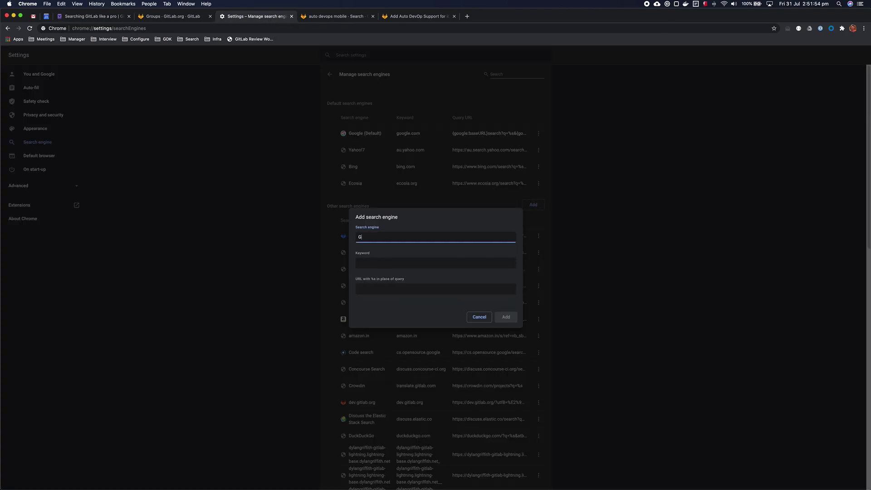
{"action": "type", "text": "itLab Com"}
{"action": "key", "text": "Tab"}
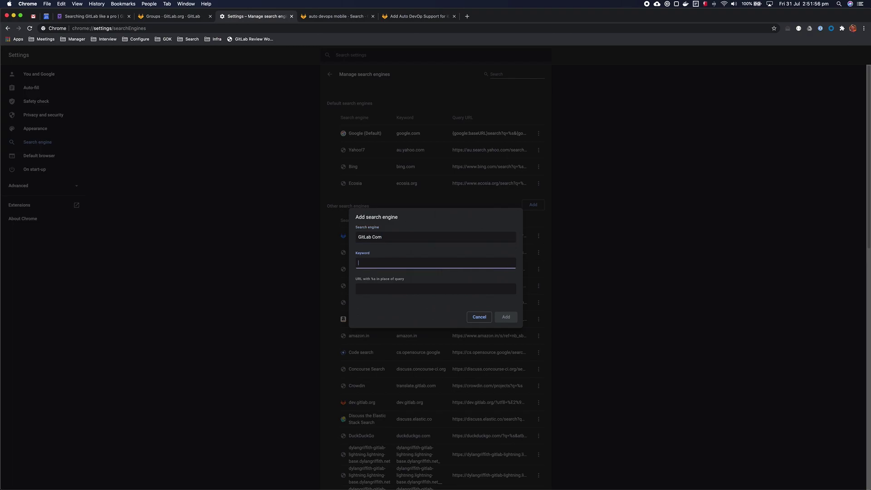
{"action": "type", "text": "gc"}
{"action": "key", "text": "Tab"}
{"action": "key", "text": "super+v"}
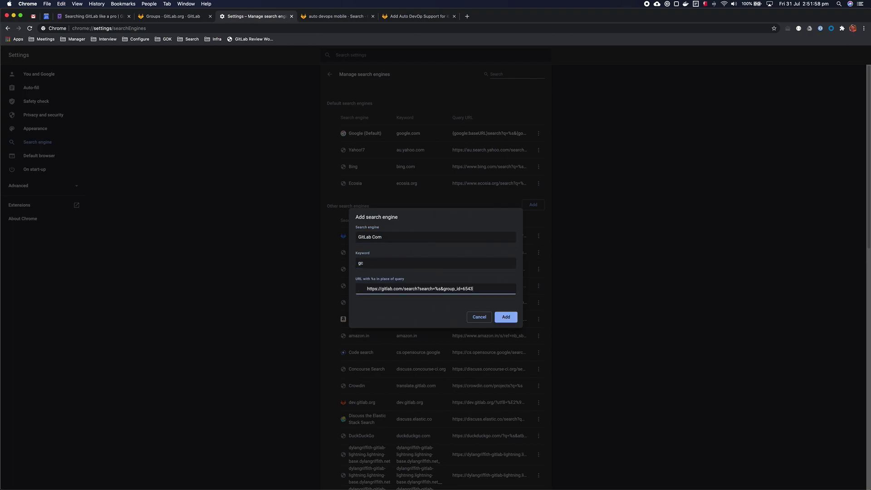
{"action": "key", "text": "shift+Right"}
{"action": "key", "text": "shift+Right"}
{"action": "key", "text": "shift+Right"}
{"action": "key", "text": "shift+Right"}
{"action": "key", "text": "shift+Right"}
{"action": "key", "text": "shift+Right"}
{"action": "key", "text": "BackSpace"}
Save the GitLab Com engine, close Settings, and search GitLab.org for 'go lint' via the go keyword
{"action": "left_click", "coordinate": [506, 317]}
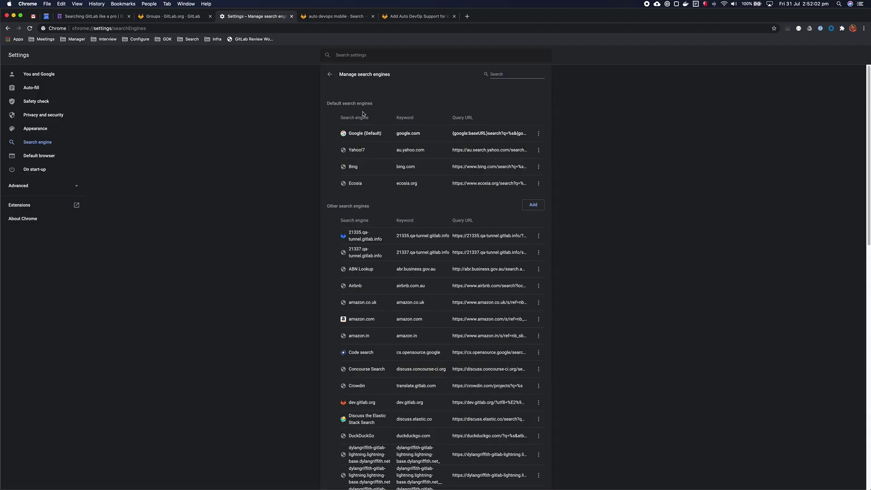
{"action": "middle_click", "coordinate": [257, 17]}
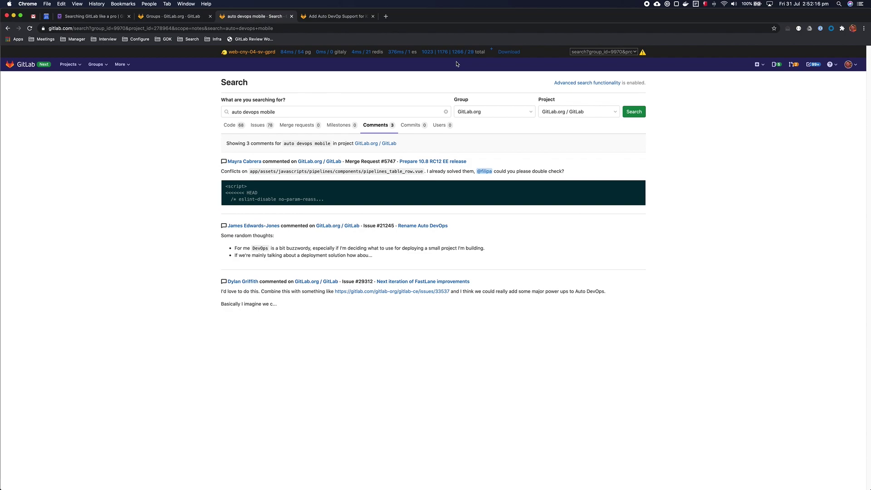
{"action": "key", "text": "cmd+t"}
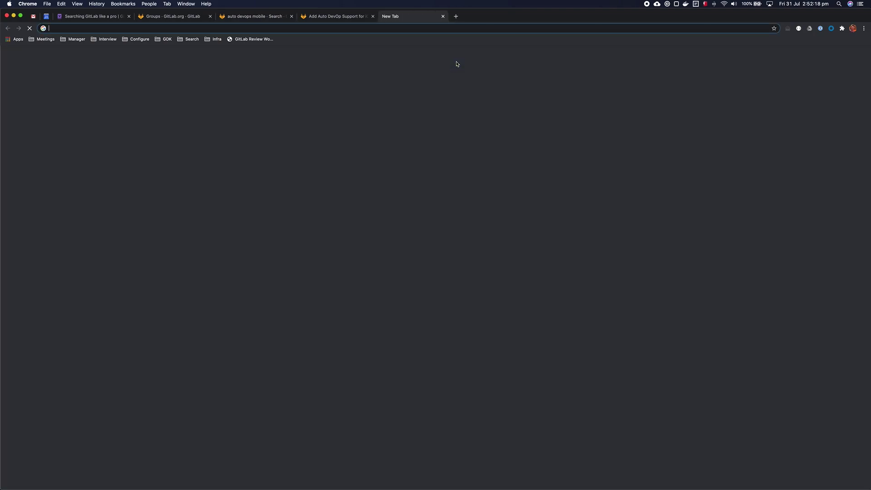
{"action": "type", "text": "gitlab.com"}
{"action": "key", "text": "Tab"}
{"action": "type", "text": "go "}
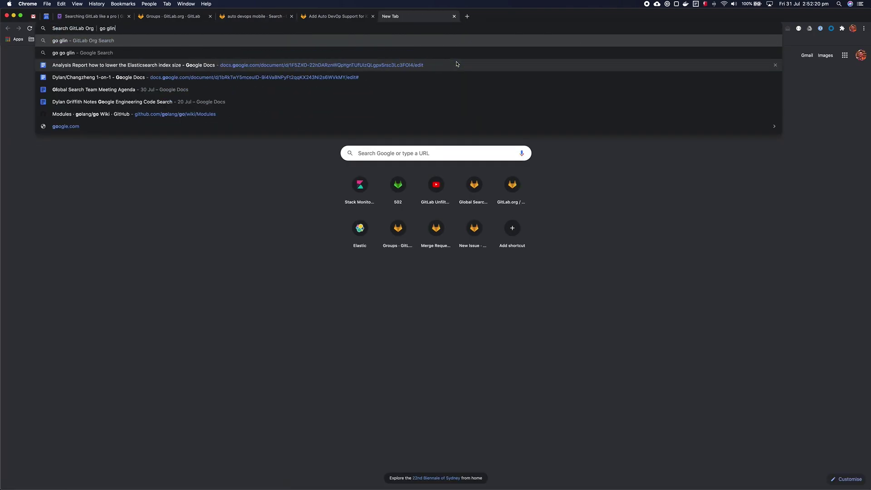
{"action": "type", "text": "lint"}
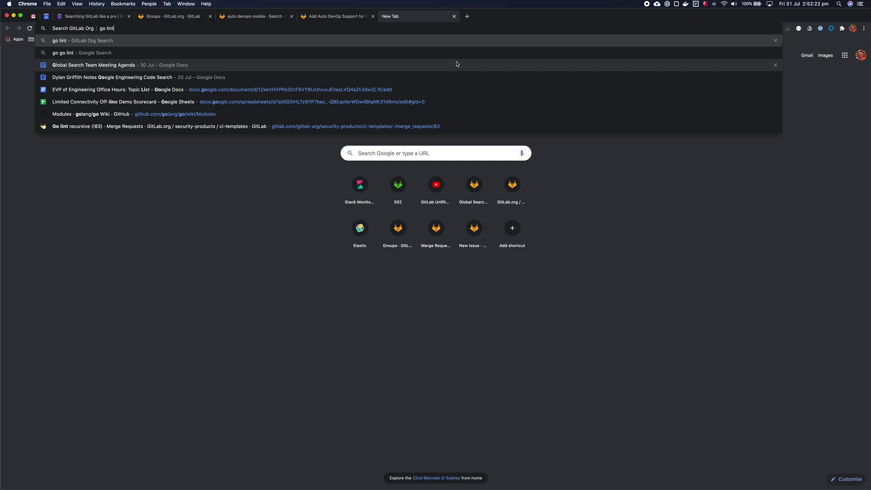
{"action": "key", "text": "Return"}
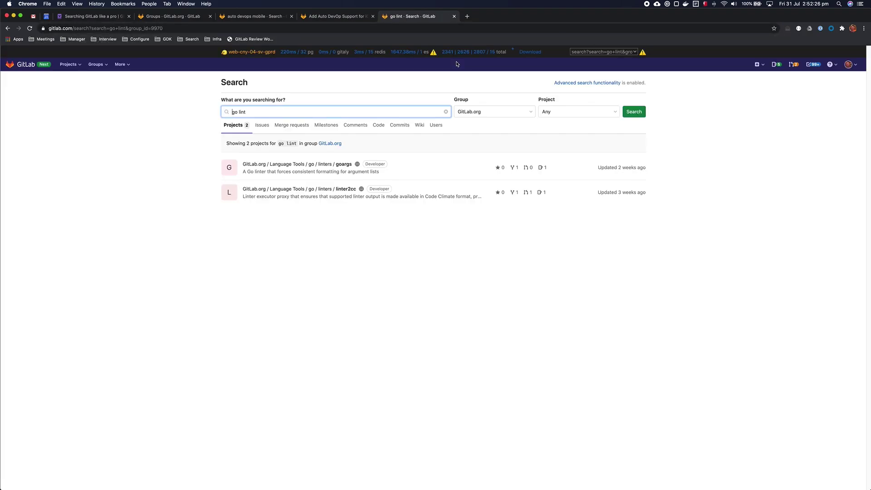
Filter the go lint results to the 59 merge requests and open Go lint recursive in a new tab
{"action": "left_click", "coordinate": [293, 125]}
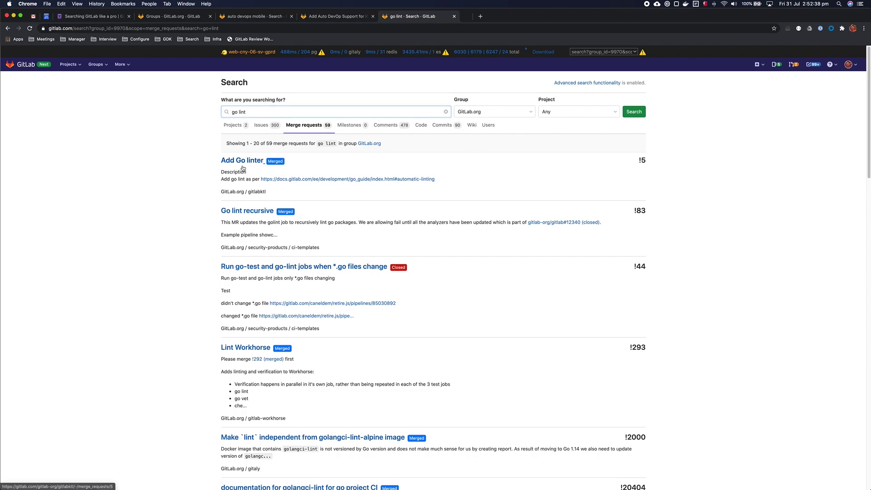
{"action": "left_click", "coordinate": [254, 211], "text": "super"}
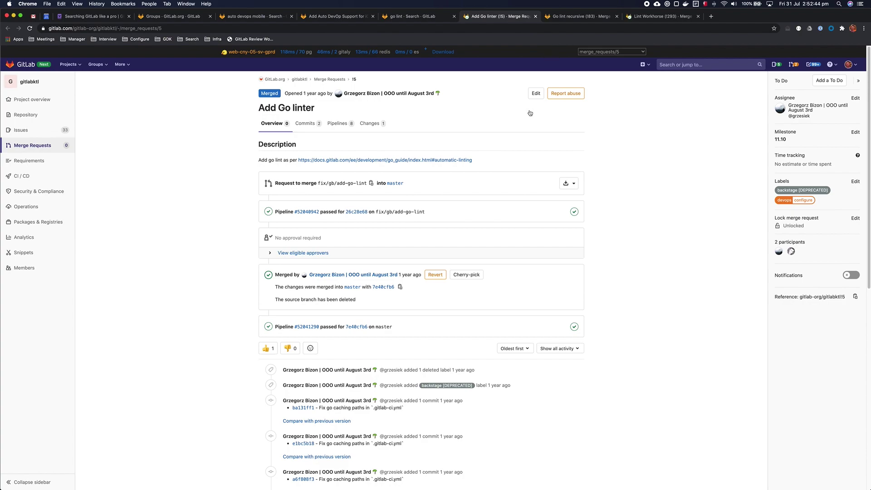
{"action": "scroll", "coordinate": [423, 142], "scroll_direction": "down", "scroll_amount": 8}
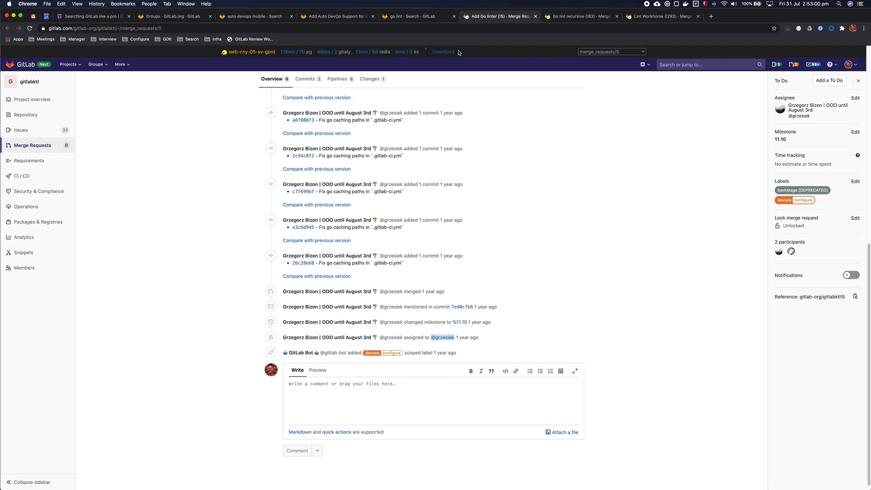
{"action": "key", "text": "super+t"}
Search the GitLab.com group for 'australia tax' using the gc keyword
{"action": "type", "text": "gc"}
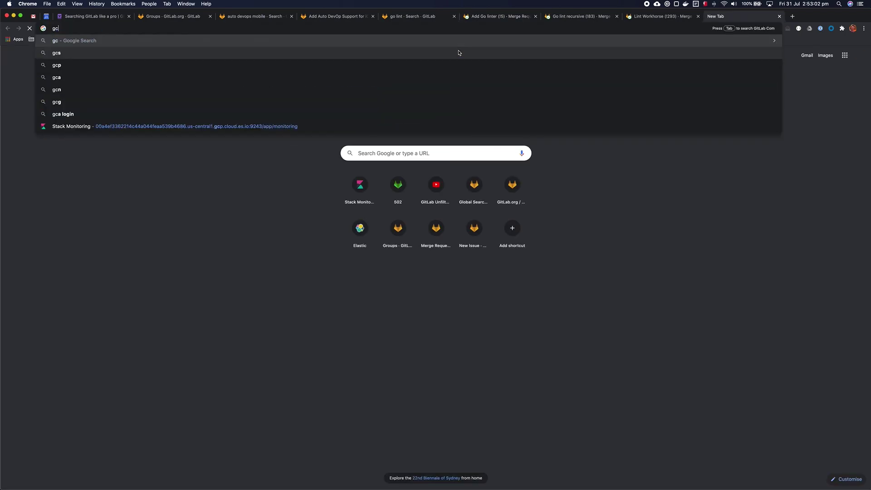
{"action": "key", "text": "Tab"}
{"action": "type", "text": "australia tax"}
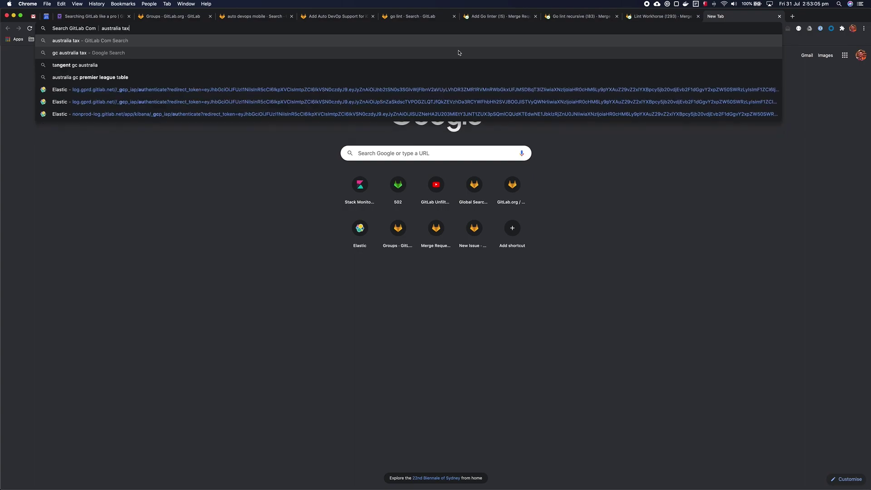
{"action": "key", "text": "Return"}
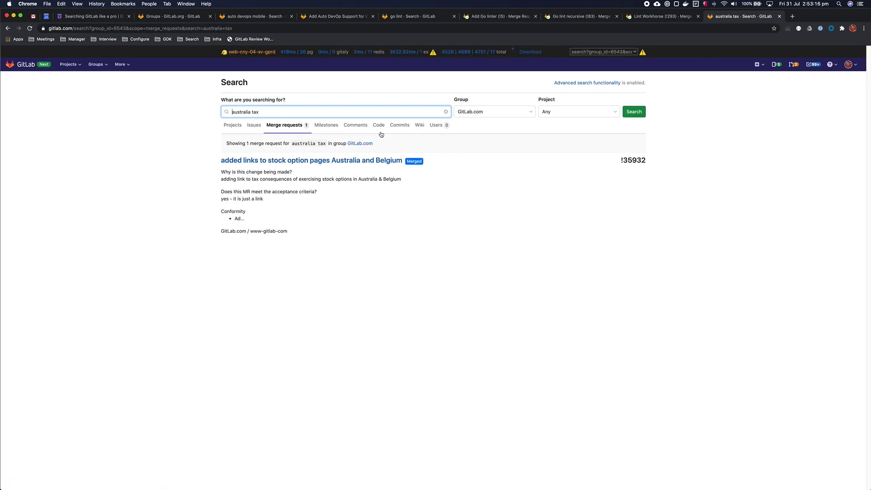
Read the Australia and Belgium stock option links merge request, then close the australia tax search tab
{"action": "left_click", "coordinate": [364, 160]}
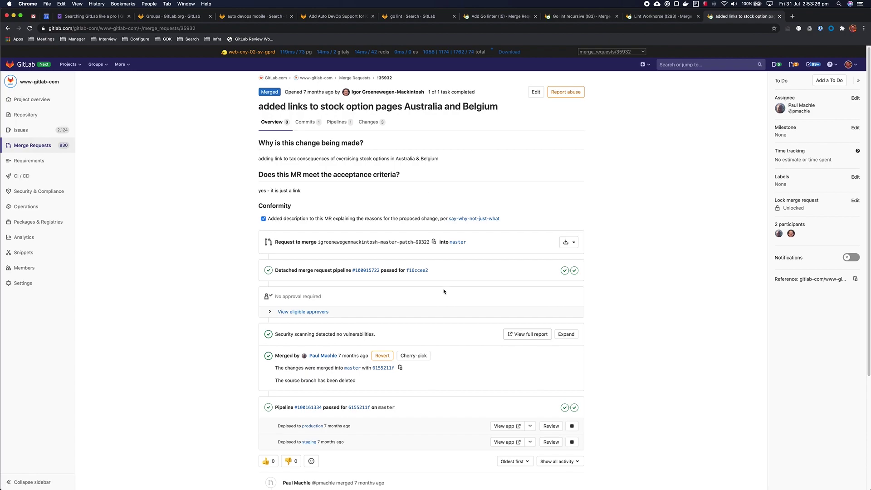
{"action": "scroll", "coordinate": [449, 300], "scroll_direction": "down", "scroll_amount": 5}
{"action": "left_click", "coordinate": [7, 29]}
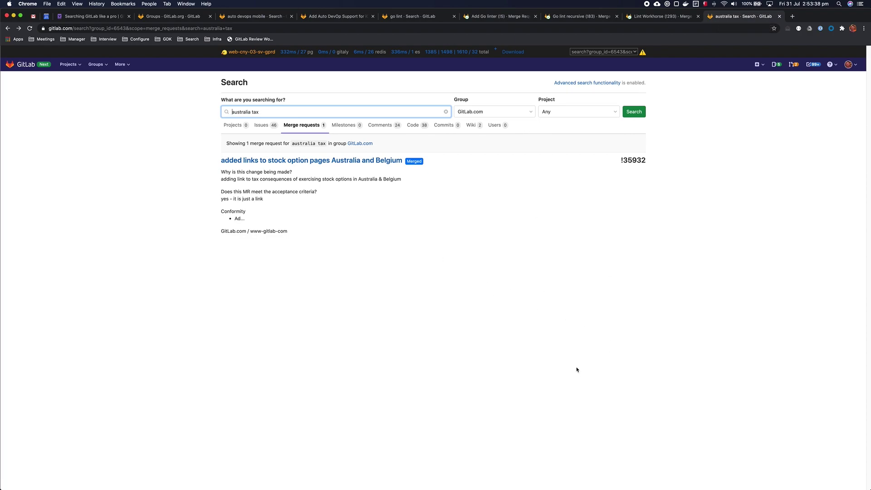
{"action": "key", "text": "super+w"}
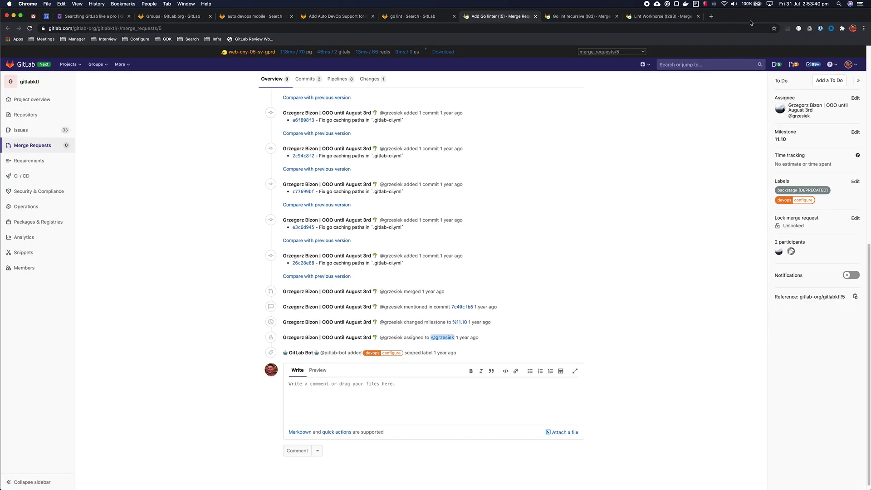
Switch to the 'Searching GitLab like a pro' handbook tab
{"action": "left_click", "coordinate": [100, 14]}
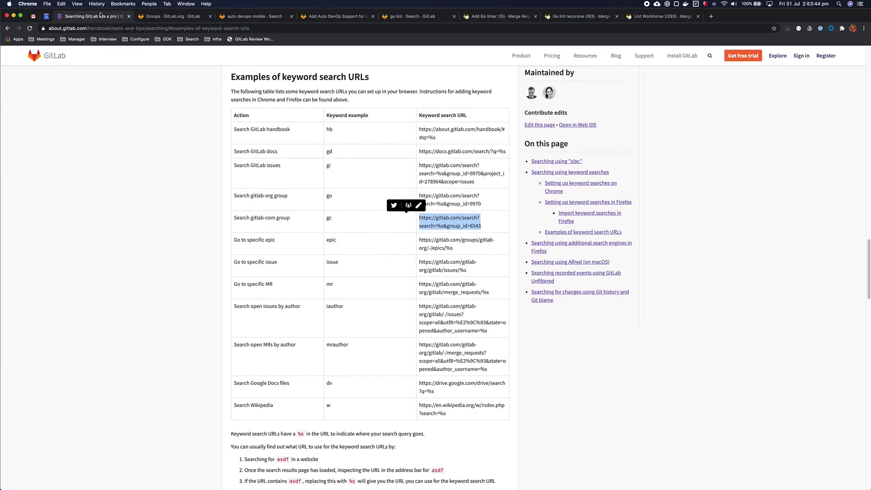